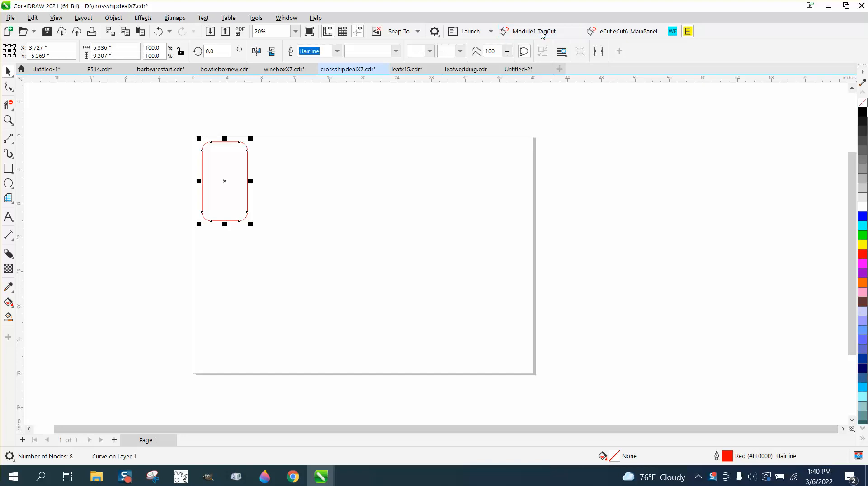
- Create a TagCut grid of 6 columns by 2 rows from the 5.336 × 9.307 inch shape, with a corner radius of 1
{"action": "left_click_drag", "start_coordinate": [482, 126], "coordinate": [725, 129]}
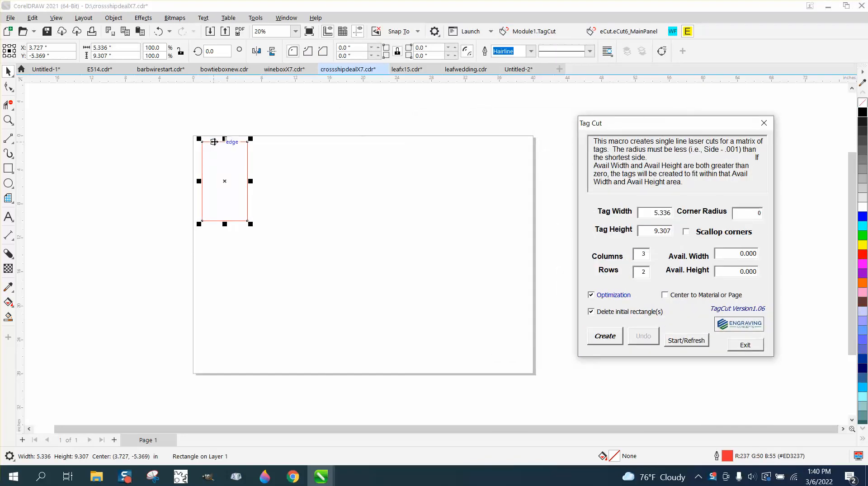
{"action": "left_click", "coordinate": [762, 214]}
{"action": "type", "text": "1"}
{"action": "type", "text": "1"}
{"action": "left_click_drag", "start_coordinate": [648, 255], "coordinate": [633, 259]}
{"action": "left_click", "coordinate": [607, 340]}
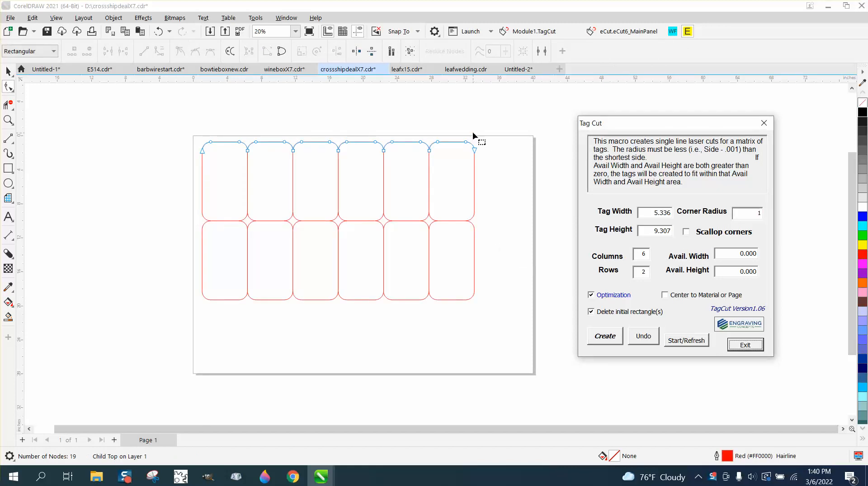
{"action": "left_click", "coordinate": [767, 128]}
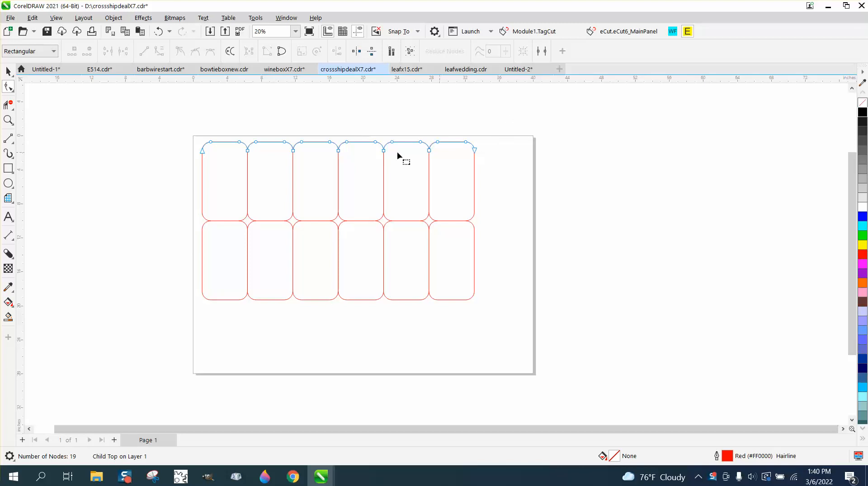
- Move the grid's upper contour line above the page, try shifting the whole grid, and undo that shift
{"action": "left_click", "coordinate": [8, 71]}
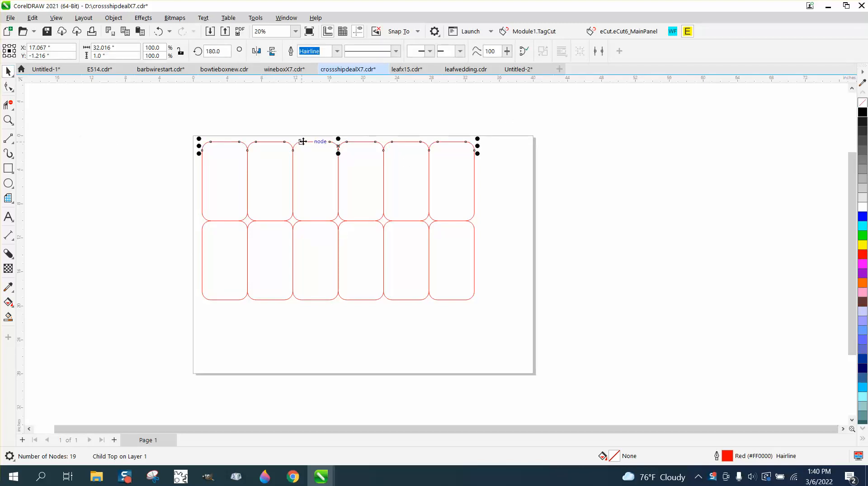
{"action": "left_click_drag", "start_coordinate": [315, 141], "coordinate": [316, 112]}
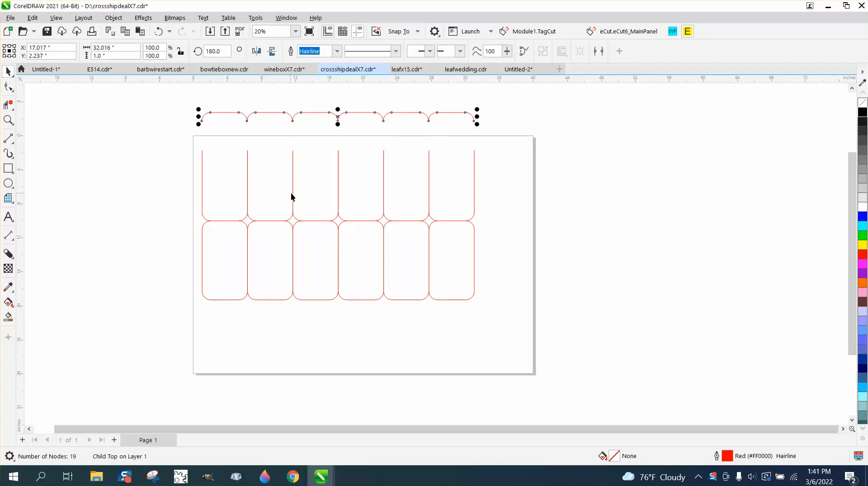
{"action": "left_click_drag", "start_coordinate": [293, 194], "coordinate": [313, 191]}
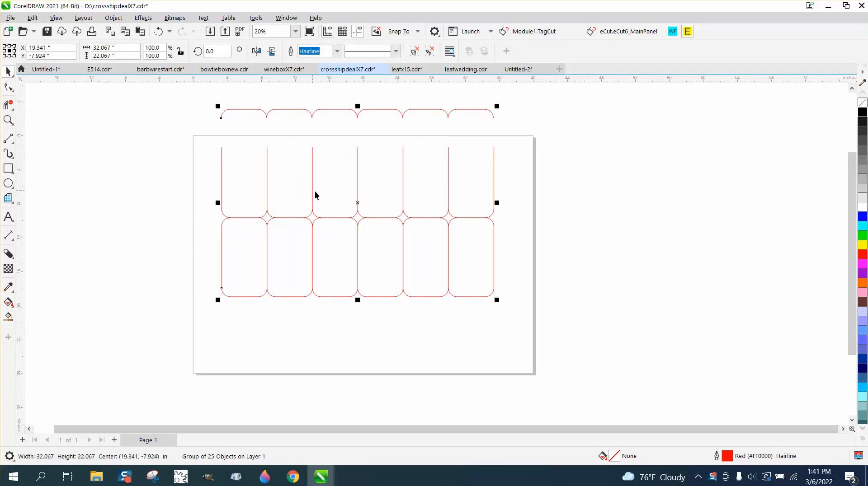
{"action": "left_click", "coordinate": [158, 32]}
- Ungroup the tag grid, try moving one vertical divider line, and undo back to the original grid
{"action": "left_click", "coordinate": [114, 18]}
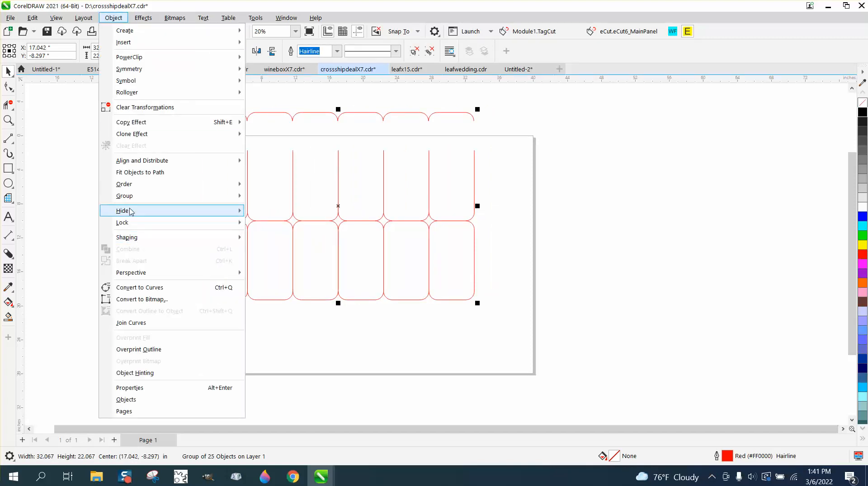
{"action": "mouse_move", "coordinate": [129, 196]}
{"action": "left_click", "coordinate": [257, 208]}
{"action": "left_click", "coordinate": [234, 191]}
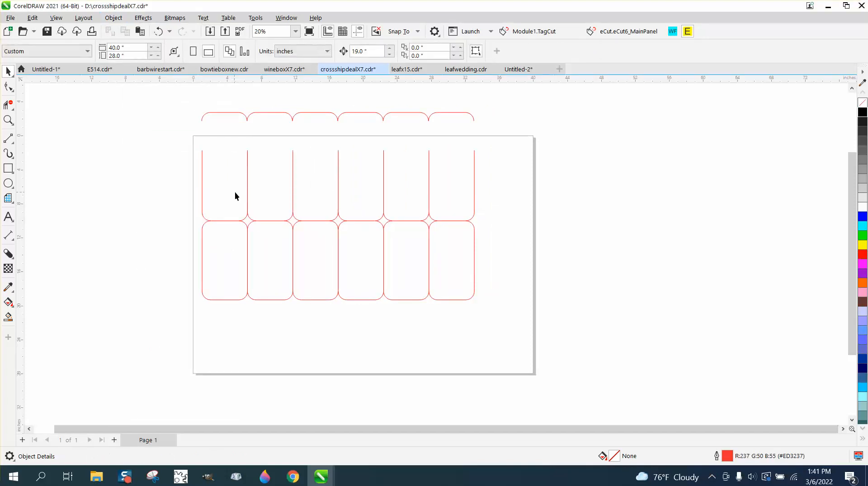
{"action": "left_click_drag", "start_coordinate": [247, 189], "coordinate": [268, 189]}
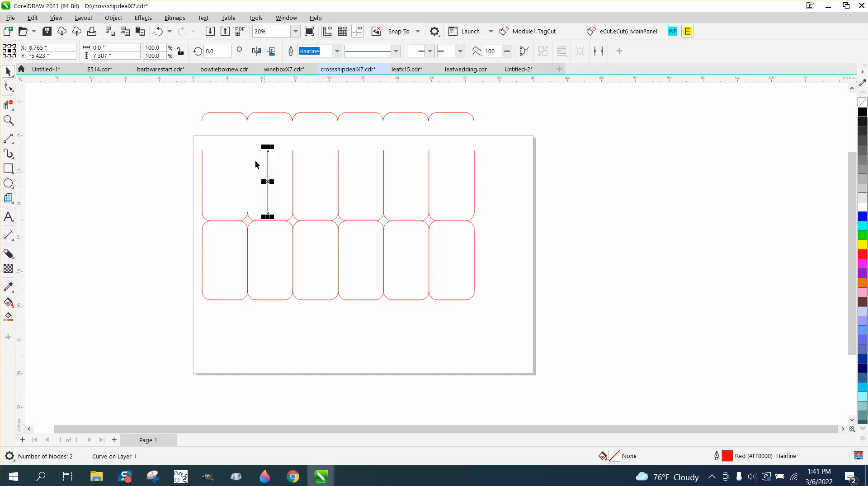
{"action": "left_click", "coordinate": [159, 32]}
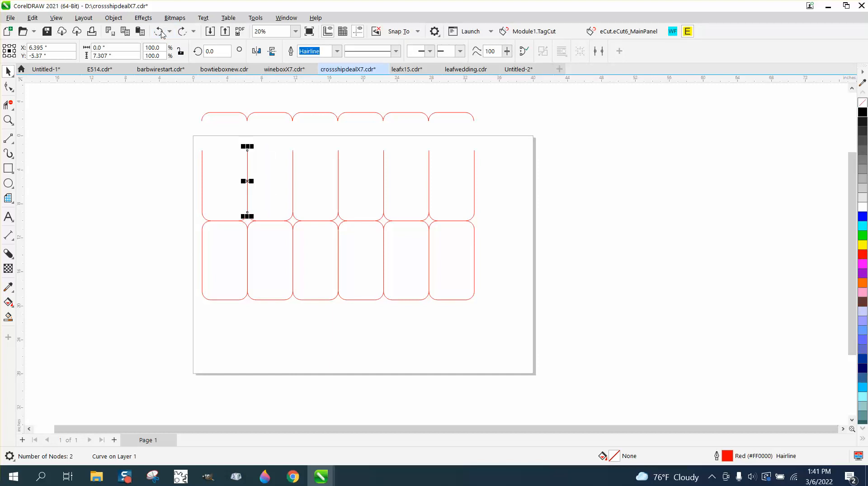
{"action": "left_click", "coordinate": [159, 31]}
{"action": "left_click", "coordinate": [159, 32]}
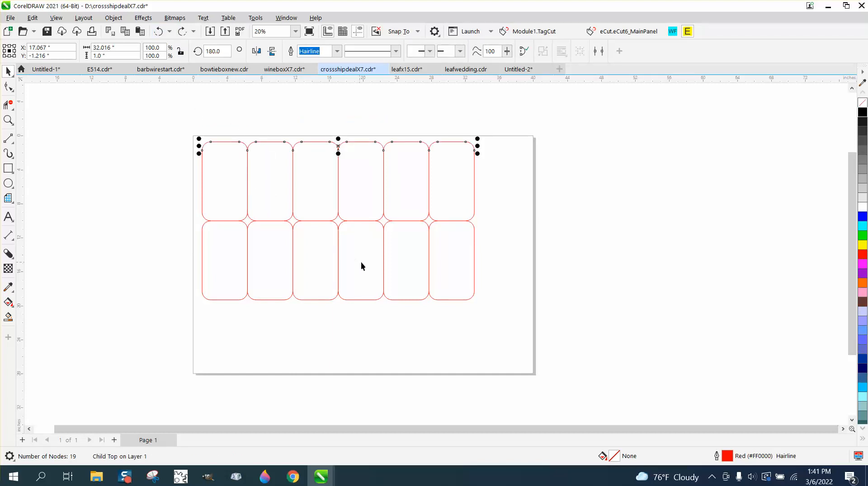
- Copy the red cross from the Untitled-2 document into crossshipdealX7.cdr and place it beside the page, left of the grid
{"action": "scroll", "coordinate": [365, 258], "scroll_direction": "down", "scroll_amount": 2}
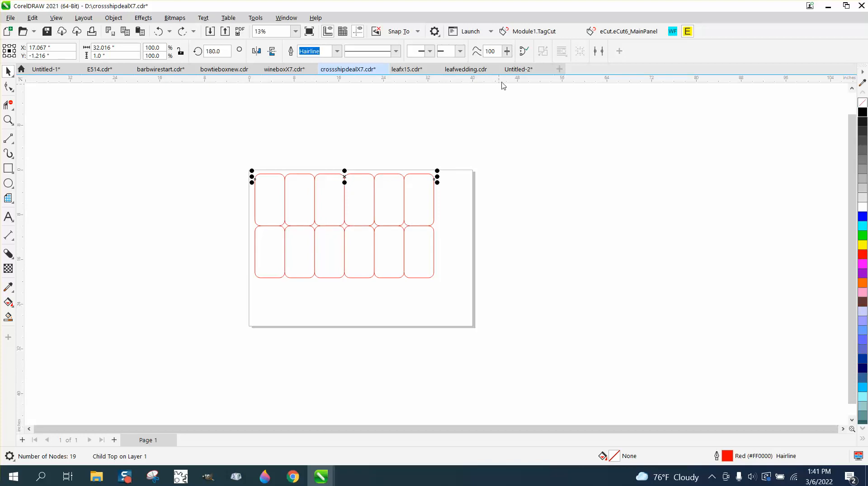
{"action": "left_click", "coordinate": [518, 69]}
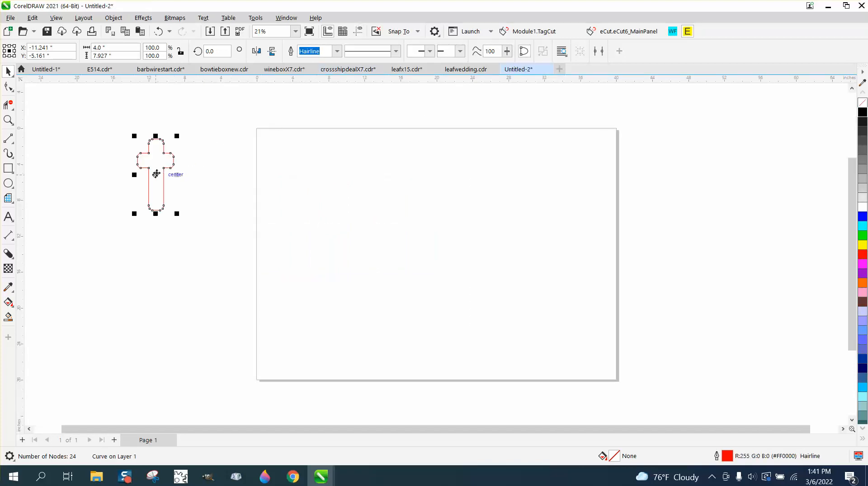
{"action": "right_click", "coordinate": [170, 174]}
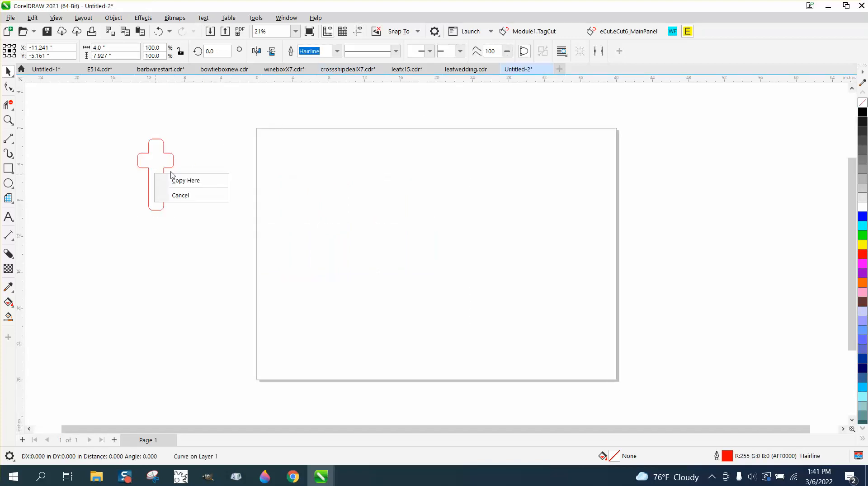
{"action": "left_click", "coordinate": [185, 196]}
{"action": "right_click", "coordinate": [154, 170]}
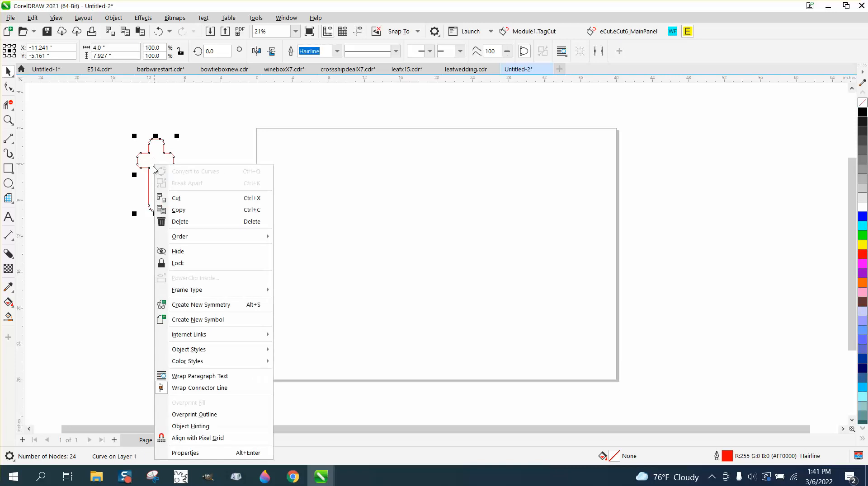
{"action": "left_click", "coordinate": [194, 209]}
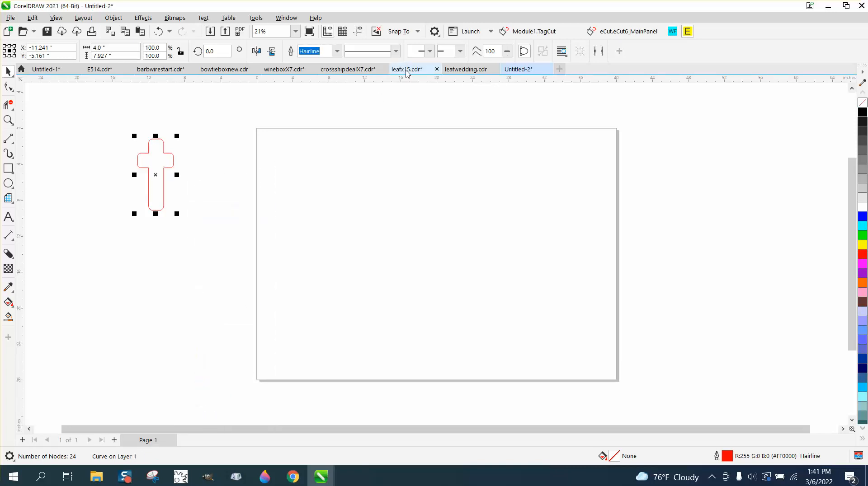
{"action": "left_click", "coordinate": [348, 69]}
{"action": "right_click", "coordinate": [313, 129]}
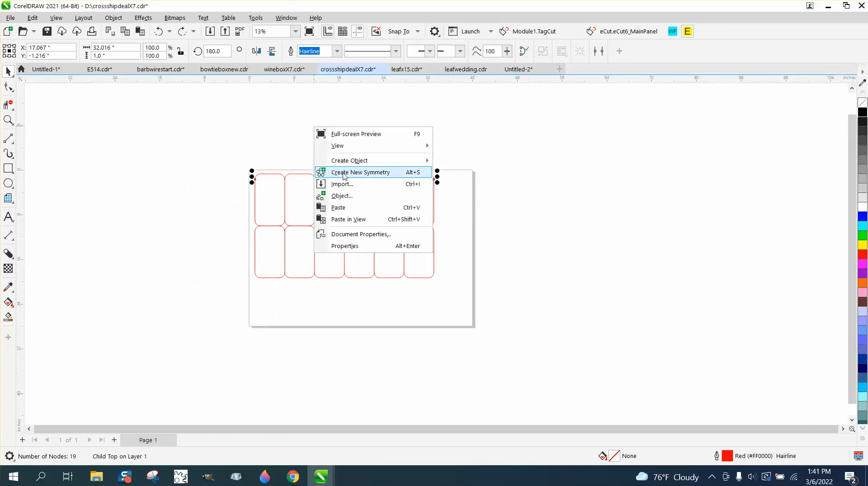
{"action": "left_click", "coordinate": [336, 207]}
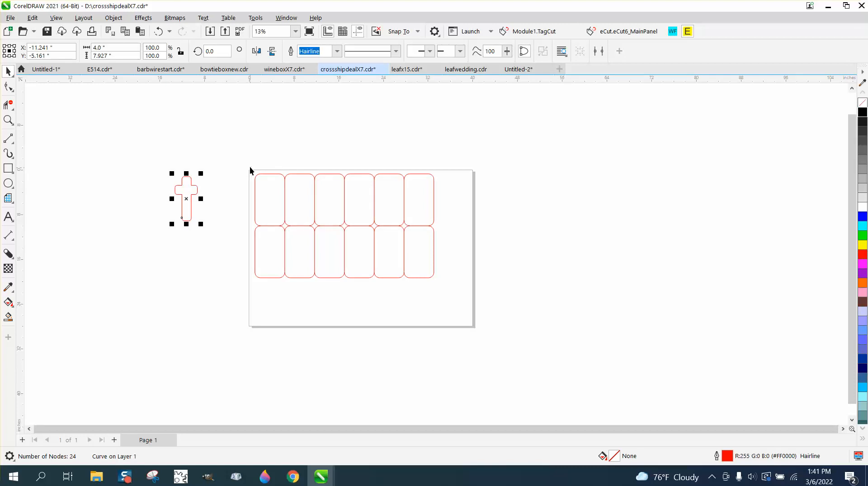
{"action": "left_click_drag", "start_coordinate": [186, 199], "coordinate": [217, 199]}
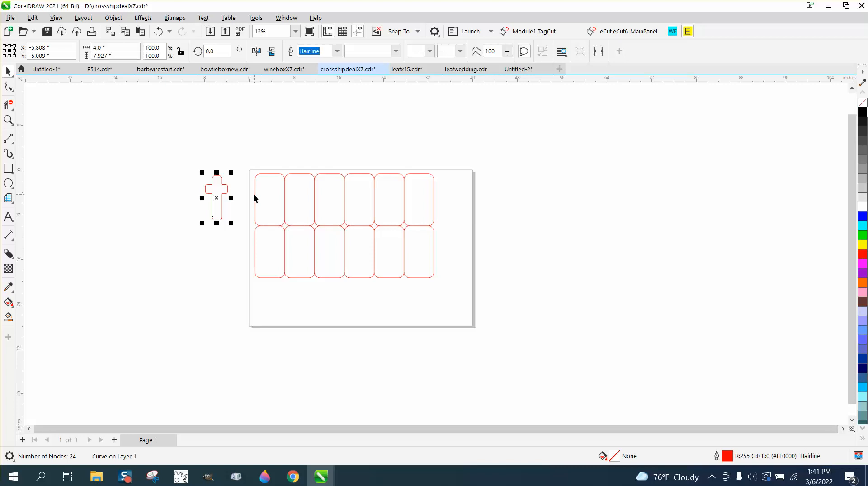
- Set the nudge distance to 20 inches with no objects selected
{"action": "left_click", "coordinate": [331, 129]}
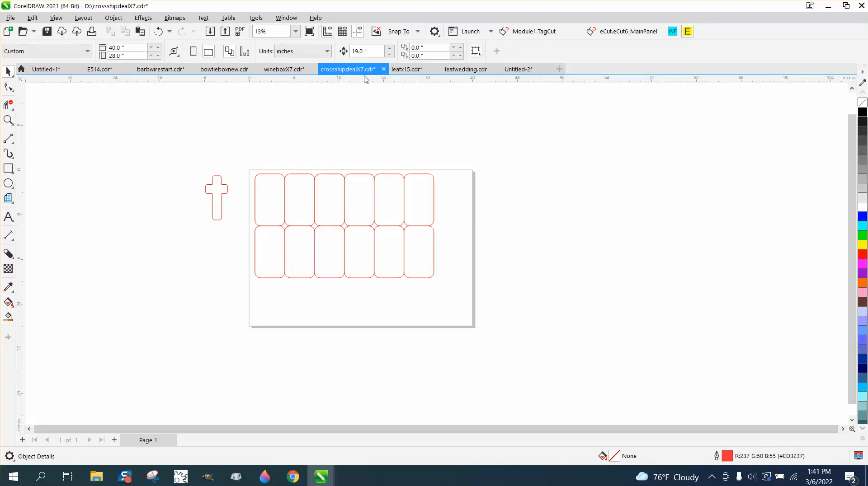
{"action": "left_click_drag", "start_coordinate": [367, 51], "coordinate": [353, 51]}
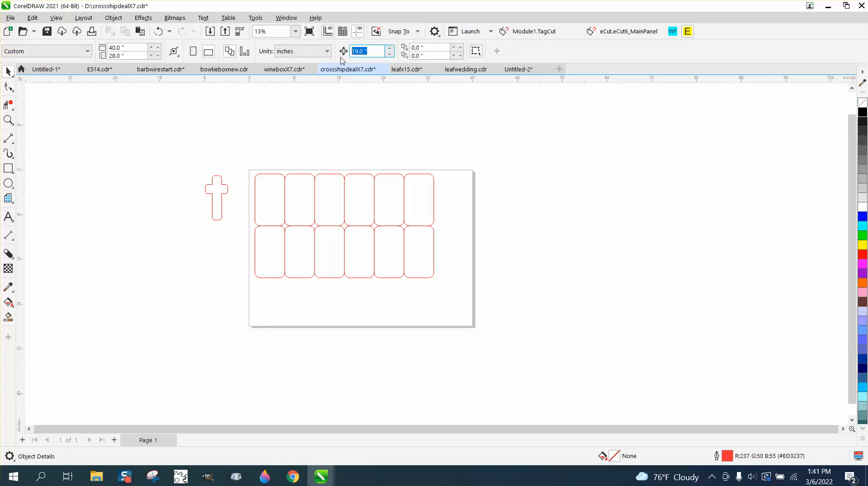
{"action": "type", "text": "20"}
{"action": "left_click_drag", "start_coordinate": [249, 156], "coordinate": [438, 283]}
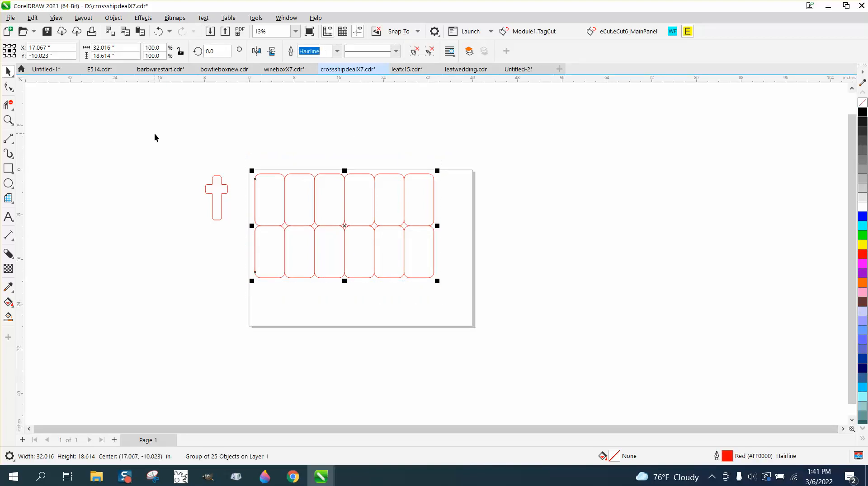
{"action": "left_click", "coordinate": [249, 127]}
- Smart Fill each of the 12 tags with black and nudge every filled shape up above the page
{"action": "left_click", "coordinate": [12, 315]}
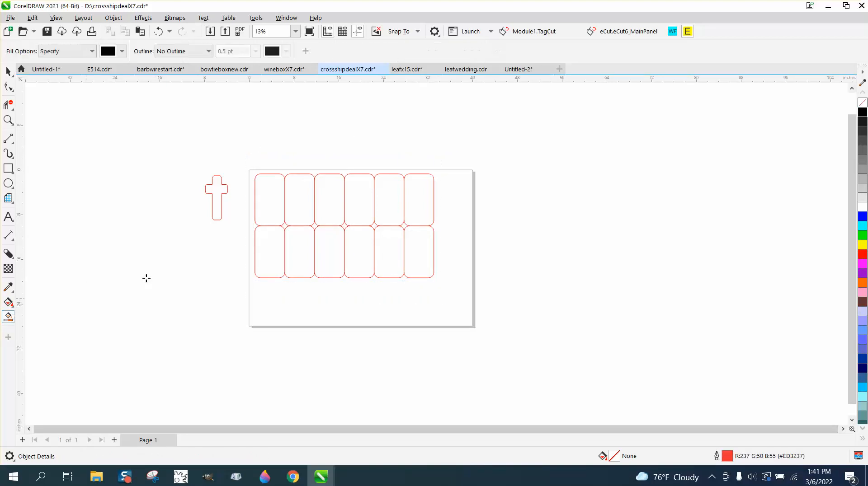
{"action": "left_click", "coordinate": [264, 210]}
{"action": "key", "text": "Up"}
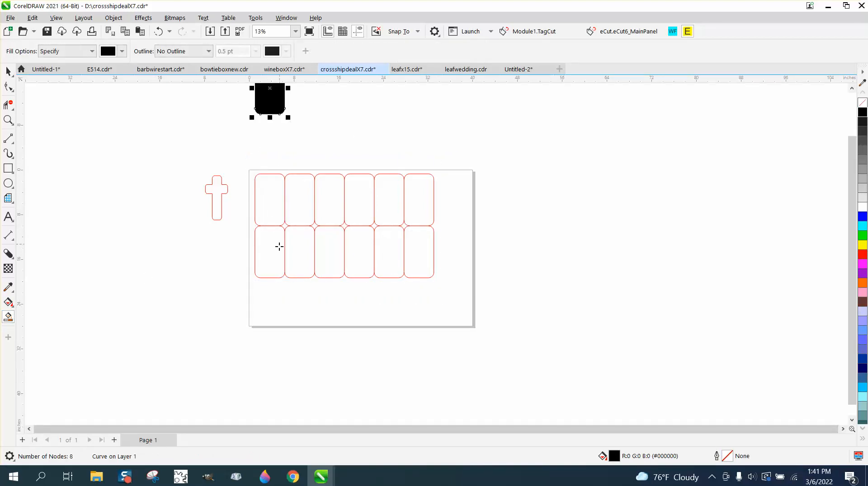
{"action": "left_click", "coordinate": [279, 248]}
{"action": "key", "text": "Up"}
{"action": "left_click", "coordinate": [299, 211]}
{"action": "key", "text": "Up"}
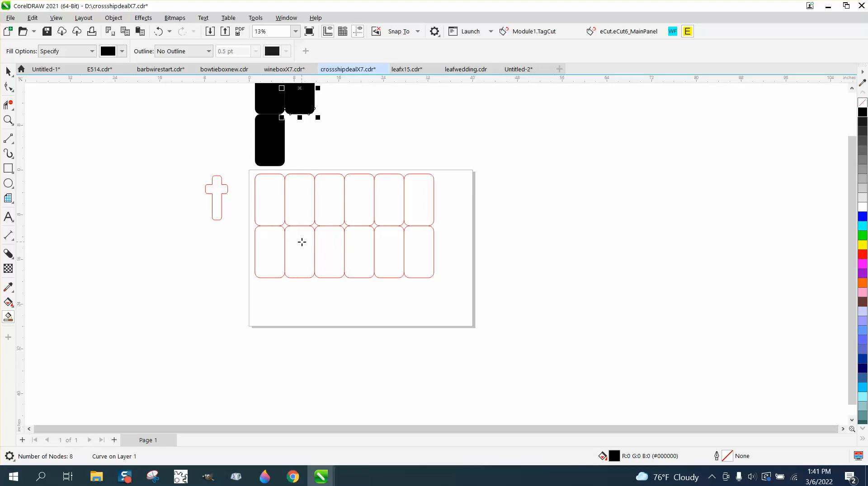
{"action": "left_click", "coordinate": [300, 244]}
{"action": "key", "text": "Up"}
{"action": "left_click", "coordinate": [327, 250]}
{"action": "key", "text": "Up"}
{"action": "left_click", "coordinate": [329, 207]}
{"action": "key", "text": "Up"}
{"action": "left_click", "coordinate": [353, 207]}
{"action": "key", "text": "Up"}
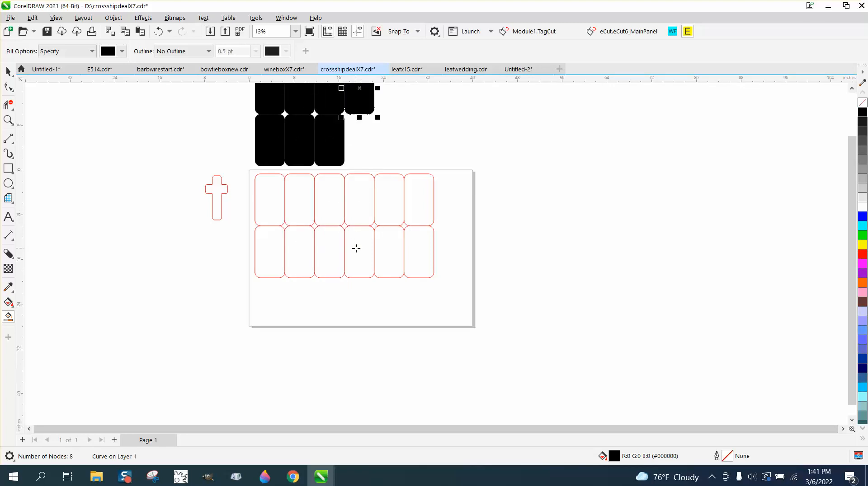
{"action": "left_click", "coordinate": [354, 248]}
{"action": "key", "text": "Up"}
{"action": "left_click", "coordinate": [381, 218]}
{"action": "key", "text": "Up"}
{"action": "left_click", "coordinate": [387, 247]}
{"action": "key", "text": "Up"}
{"action": "left_click", "coordinate": [420, 251]}
{"action": "key", "text": "Up"}
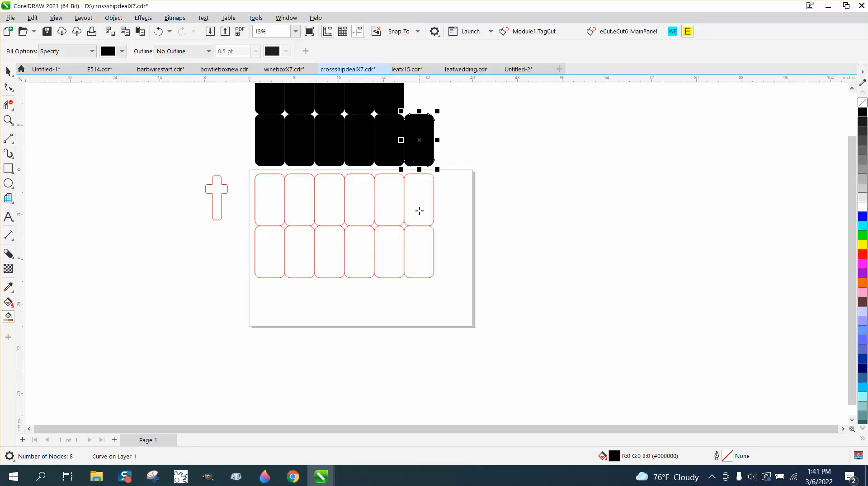
{"action": "left_click", "coordinate": [419, 209]}
{"action": "key", "text": "Up"}
- Remove the fill from all 12 nudged black shapes and give them a black outline
{"action": "scroll", "coordinate": [430, 227], "scroll_direction": "down", "scroll_amount": 1}
{"action": "left_click", "coordinate": [8, 71]}
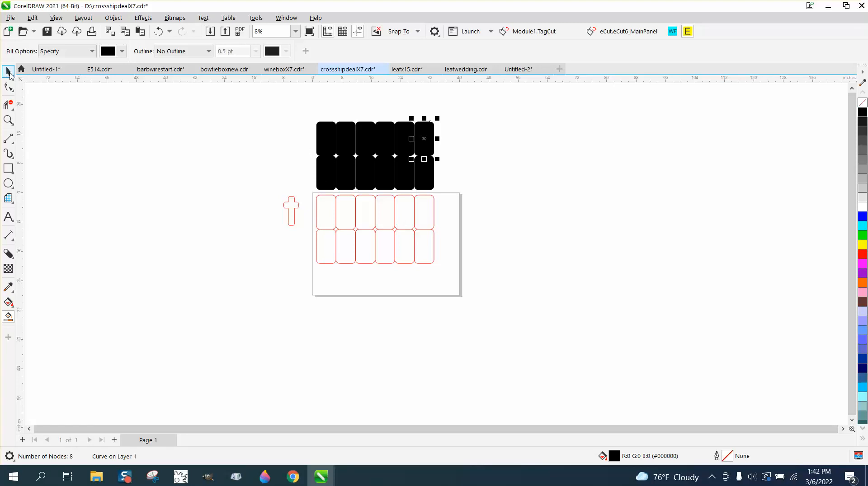
{"action": "left_click_drag", "start_coordinate": [272, 109], "coordinate": [472, 188]}
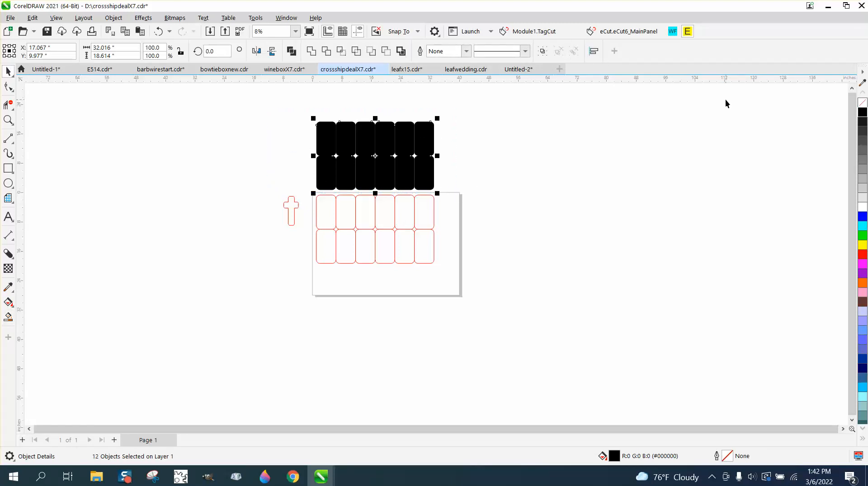
{"action": "left_click", "coordinate": [862, 103]}
{"action": "right_click", "coordinate": [862, 112]}
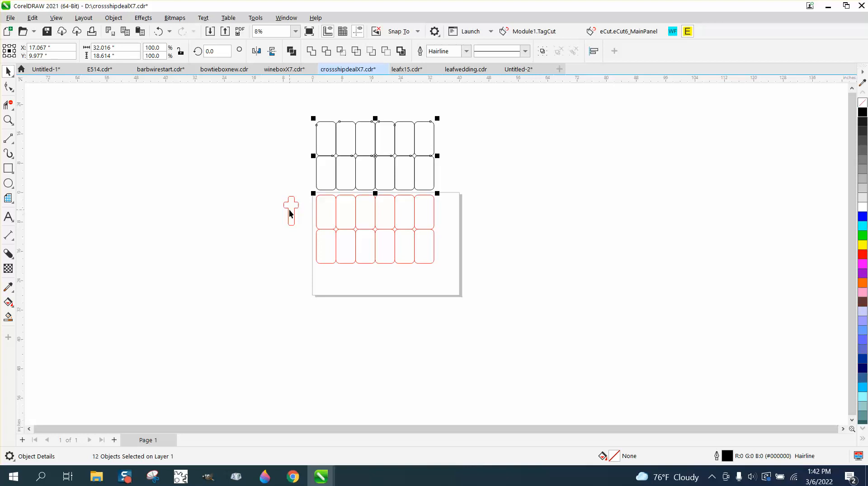
- Center the red cross inside the upper-left tag of the black-outlined grid
{"action": "left_click_drag", "start_coordinate": [290, 213], "coordinate": [326, 139]}
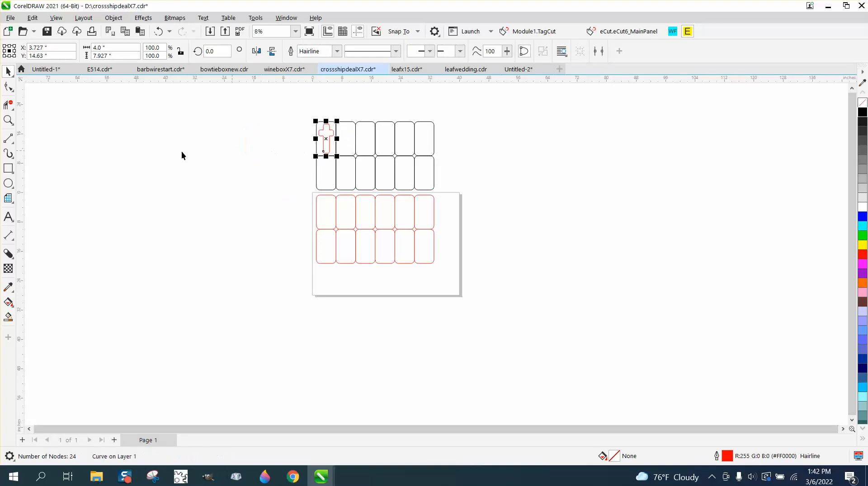
{"action": "left_click", "coordinate": [15, 128]}
{"action": "left_click", "coordinate": [40, 119]}
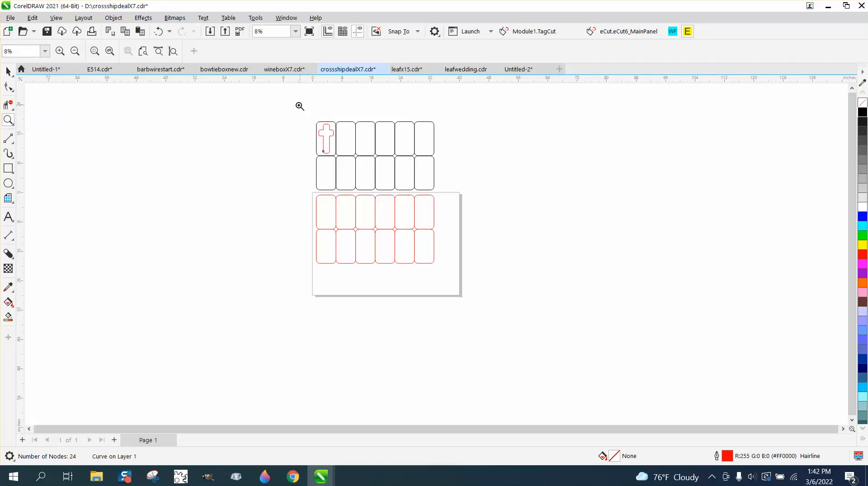
{"action": "left_click_drag", "start_coordinate": [299, 106], "coordinate": [614, 316]}
{"action": "left_click", "coordinate": [8, 71]}
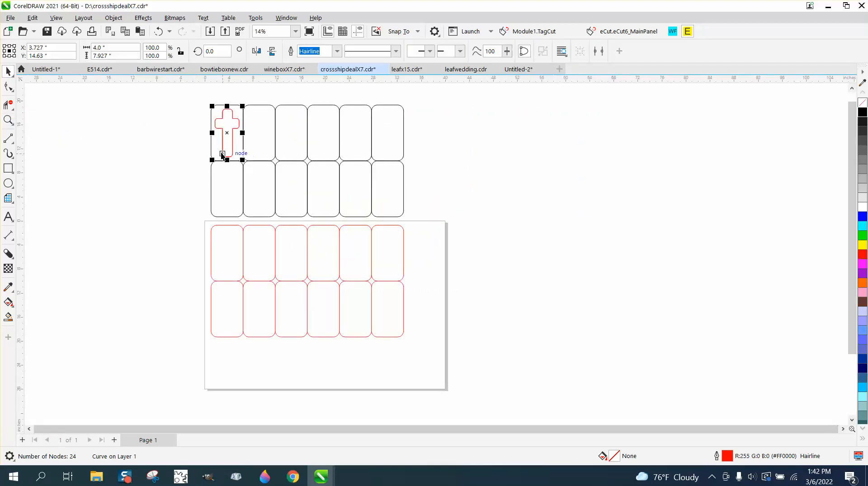
- Copy the cross into the adjacent tag and repeat the duplication across the rest of the upper row
{"action": "left_click_drag", "start_coordinate": [230, 141], "coordinate": [257, 136]}
{"action": "key", "text": "ctrl+r"}
{"action": "key", "text": "ctrl+r"}
{"action": "key", "text": "ctrl+r"}
{"action": "key", "text": "ctrl+r"}
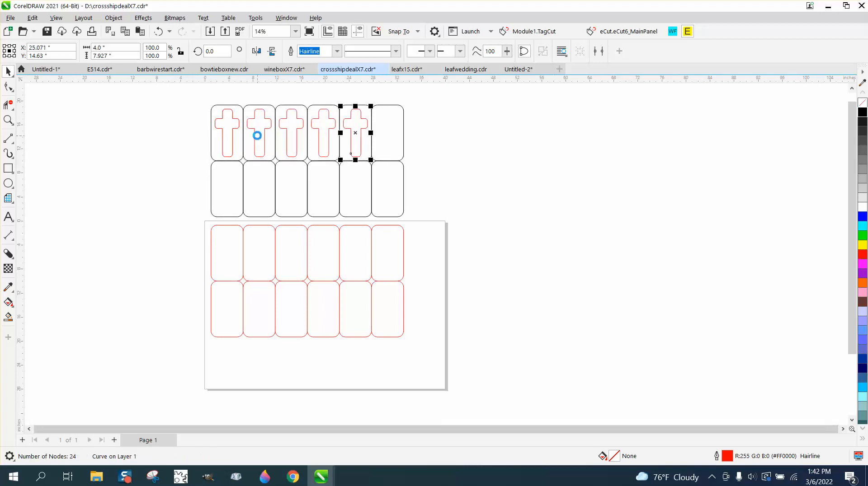
{"action": "left_click_drag", "start_coordinate": [200, 106], "coordinate": [409, 162]}
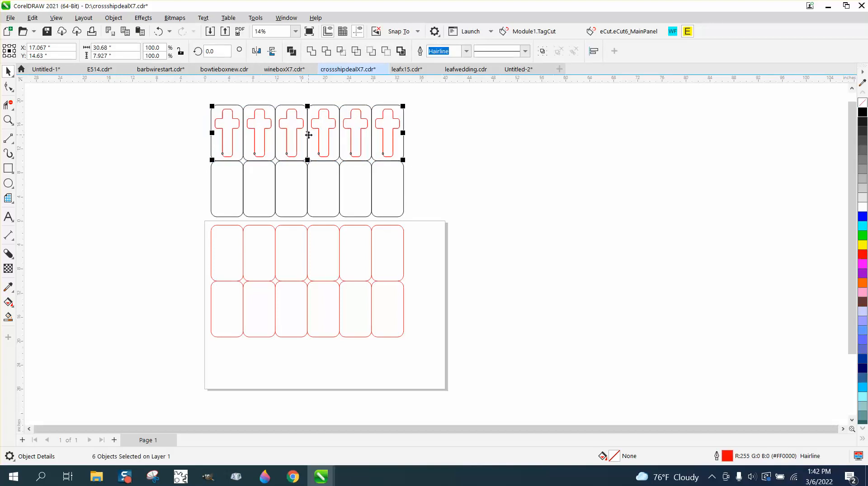
{"action": "left_click_drag", "start_coordinate": [309, 135], "coordinate": [567, 187]}
{"action": "left_click", "coordinate": [392, 181]}
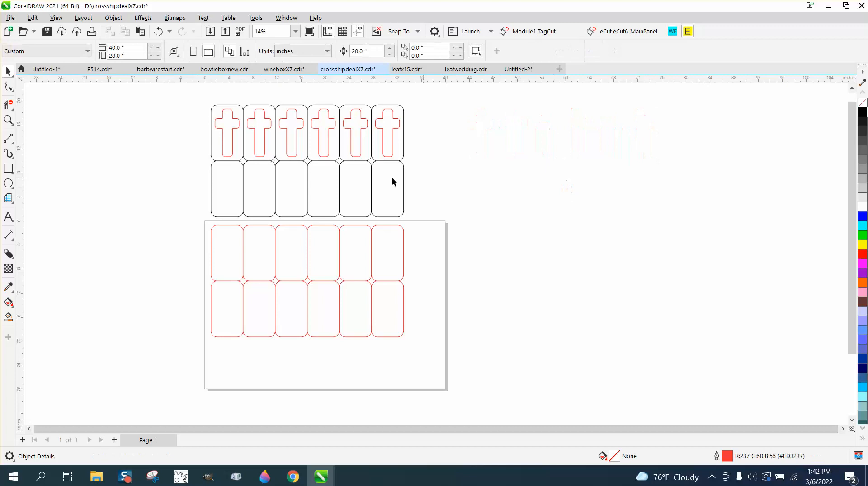
- Copy the upper-left cross straight down into the tag below it, deleting the surplus repeated copy
{"action": "left_click", "coordinate": [236, 133]}
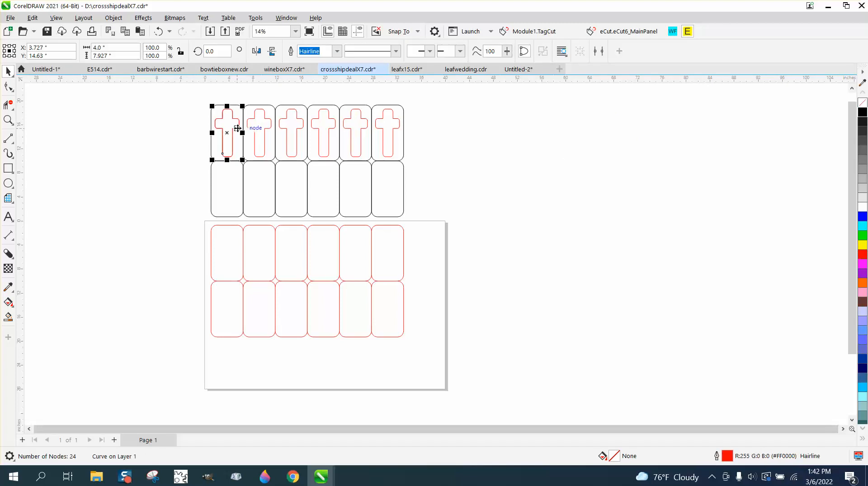
{"action": "left_click_drag", "start_coordinate": [229, 137], "coordinate": [228, 187]}
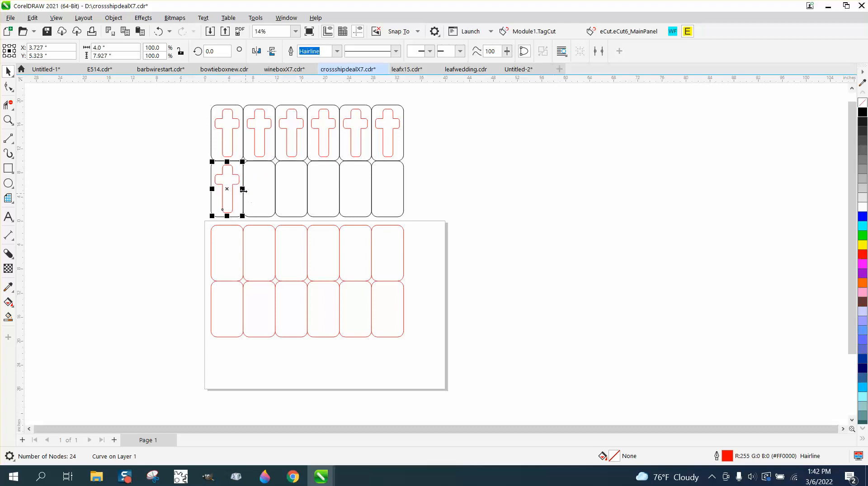
{"action": "key", "text": "ctrl+r"}
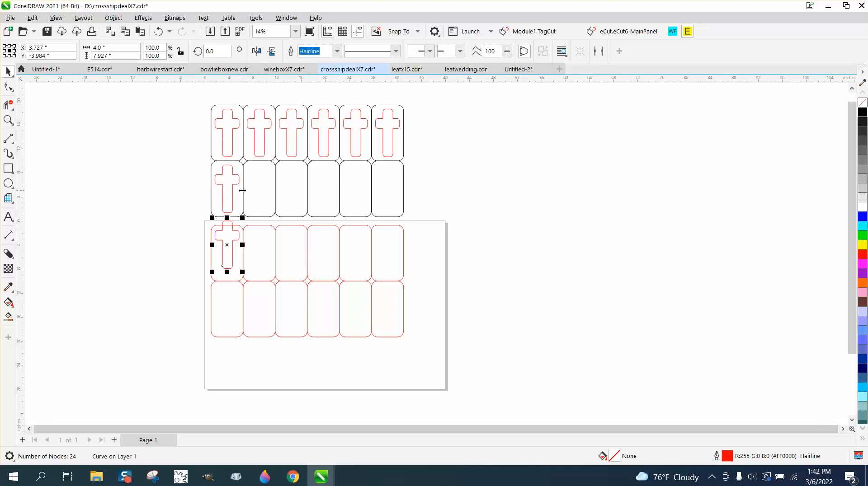
{"action": "key", "text": "Delete"}
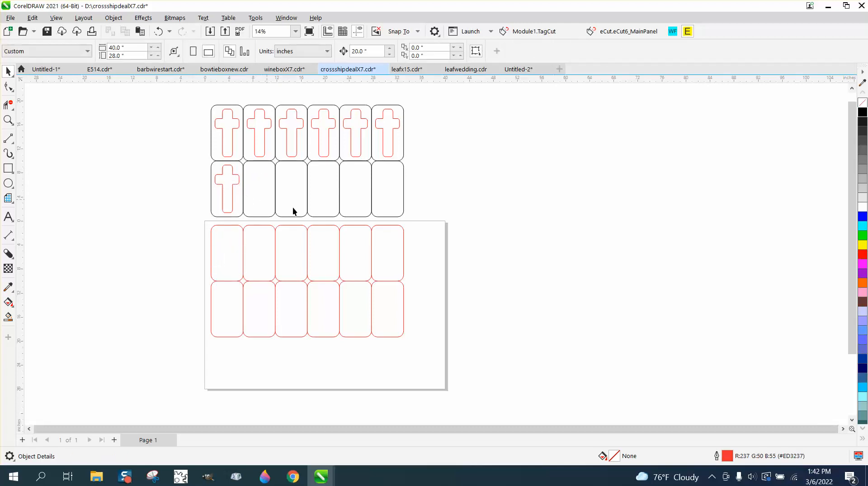
- Copy the lower-left cross into the adjacent tag and repeat the duplication across the rest of the lower row
{"action": "left_click", "coordinate": [228, 188]}
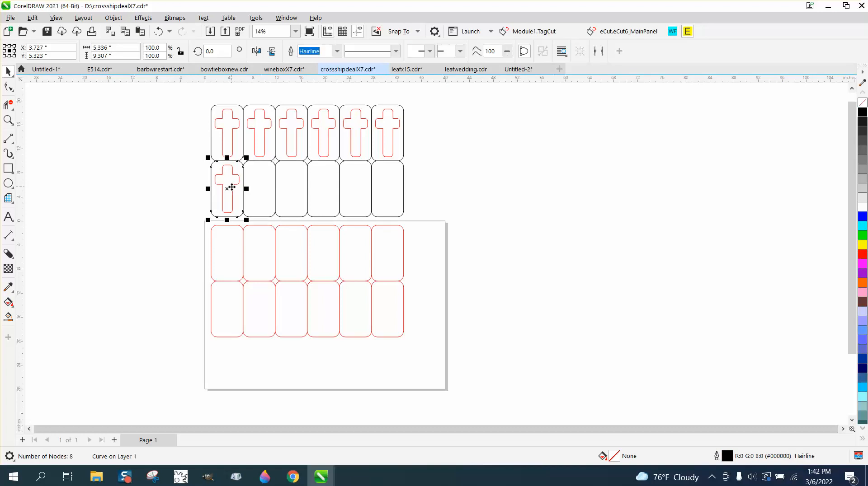
{"action": "left_click", "coordinate": [162, 174]}
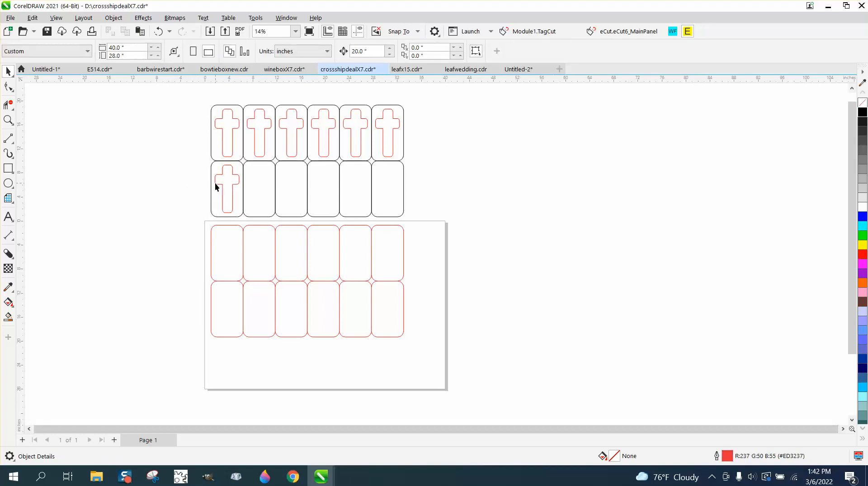
{"action": "left_click", "coordinate": [219, 183]}
{"action": "left_click", "coordinate": [221, 184]}
{"action": "left_click", "coordinate": [197, 189]}
{"action": "left_click", "coordinate": [222, 185]}
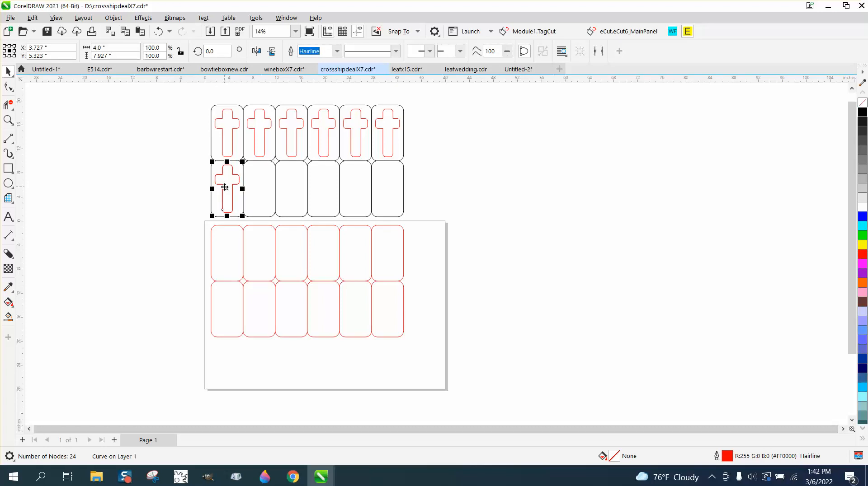
{"action": "left_click_drag", "start_coordinate": [226, 188], "coordinate": [259, 189]}
{"action": "key", "text": "ctrl+r"}
{"action": "key", "text": "ctrl+r"}
{"action": "key", "text": "ctrl+r"}
{"action": "key", "text": "ctrl+r"}
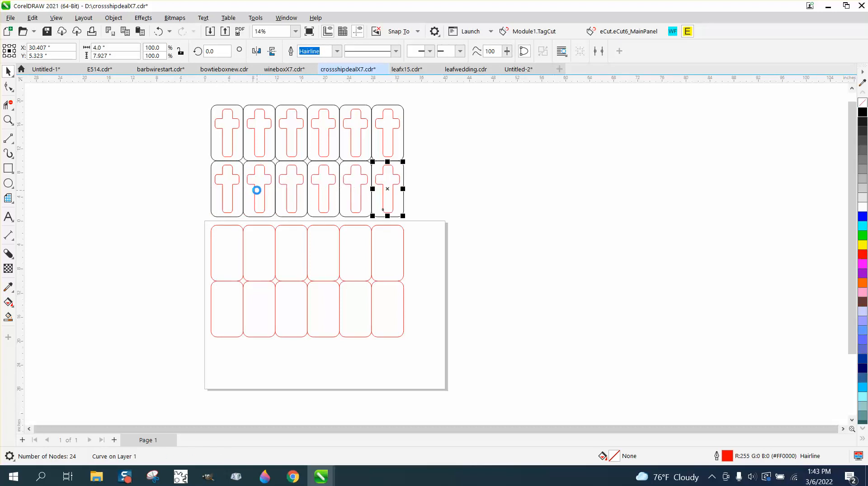
- Delete the black tag outlines of both rows above the page, keeping the red crosses
{"action": "left_click", "coordinate": [211, 128]}
{"action": "left_click", "coordinate": [204, 99]}
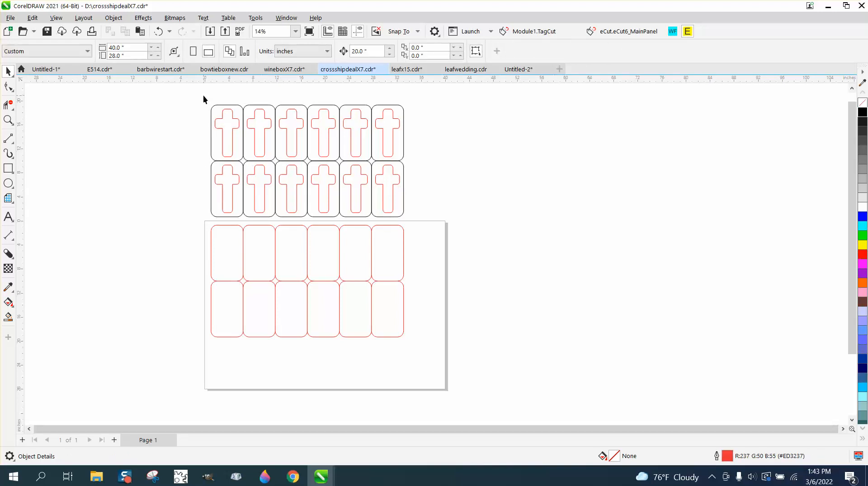
{"action": "left_click_drag", "start_coordinate": [201, 96], "coordinate": [414, 110]}
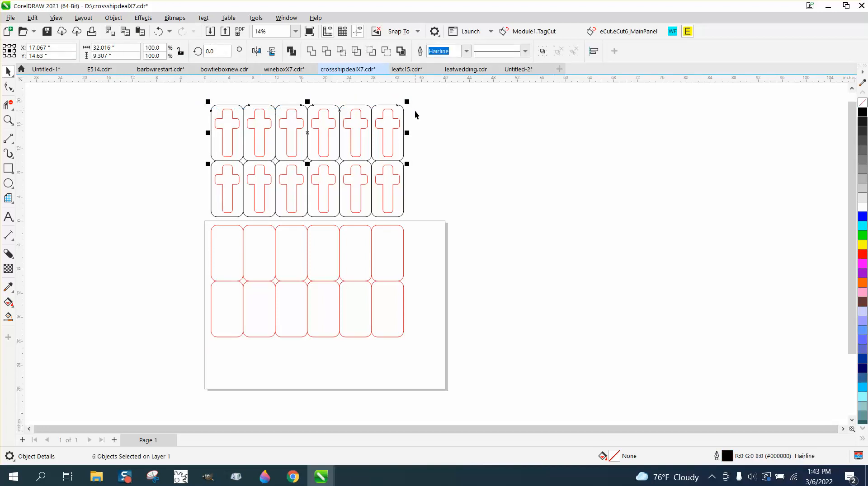
{"action": "key", "text": "Delete"}
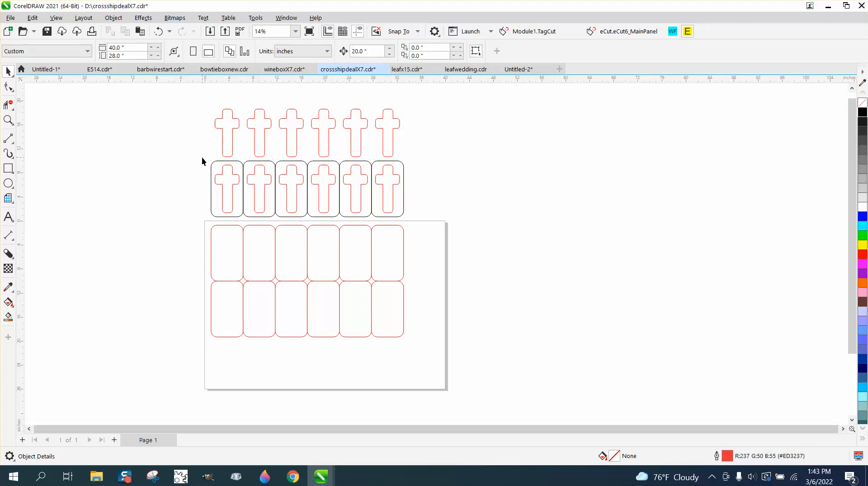
{"action": "left_click_drag", "start_coordinate": [202, 212], "coordinate": [408, 226]}
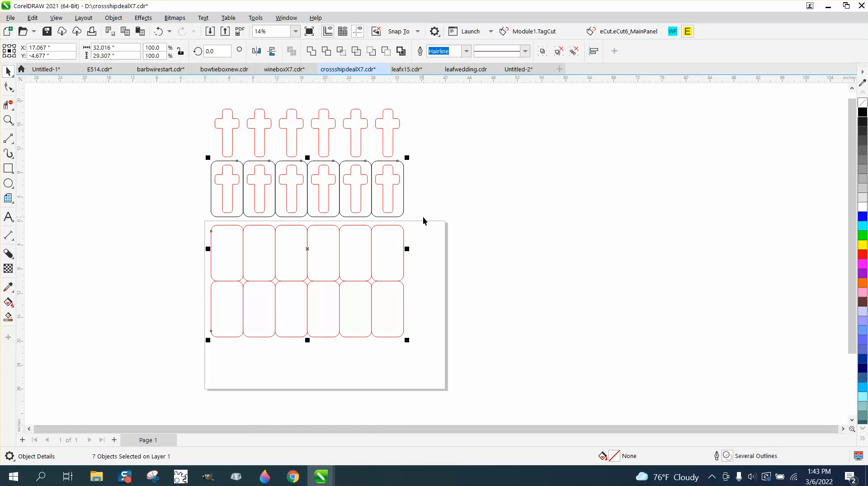
{"action": "left_click_drag", "start_coordinate": [200, 211], "coordinate": [408, 220]}
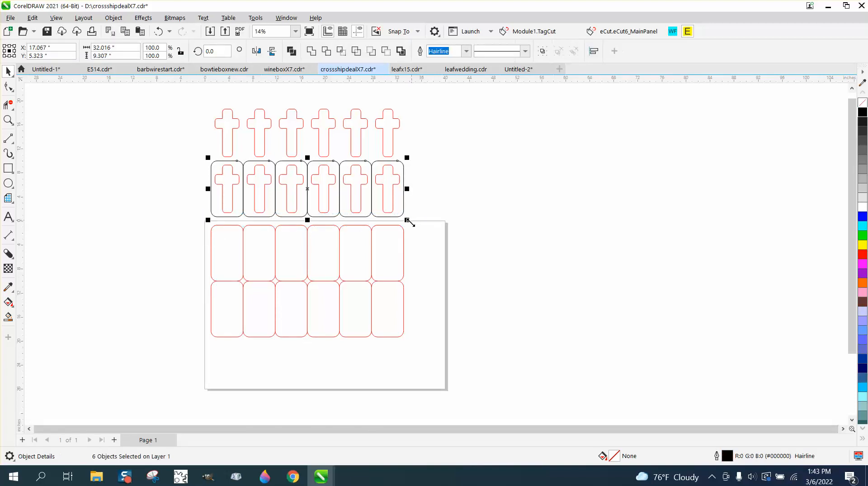
{"action": "key", "text": "Delete"}
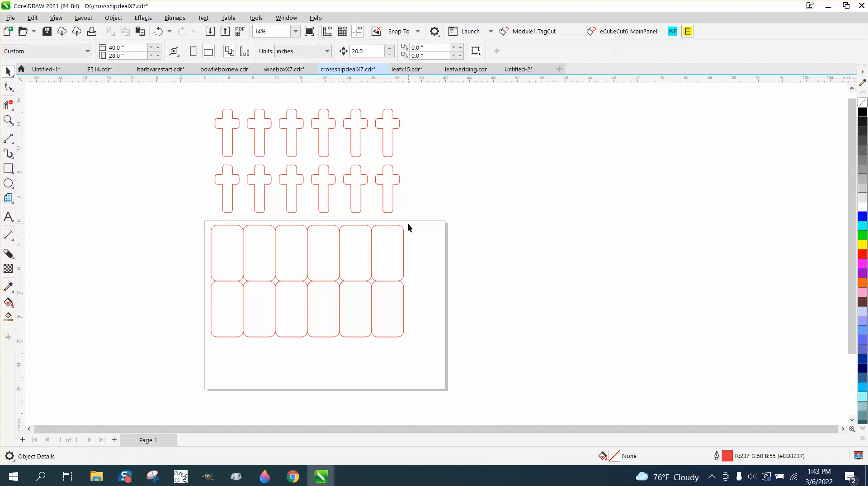
- Nudge all 12 red crosses down 20 inches into the red tag grid on the page
{"action": "left_click_drag", "start_coordinate": [324, 206], "coordinate": [427, 218]}
{"action": "key", "text": "Down"}
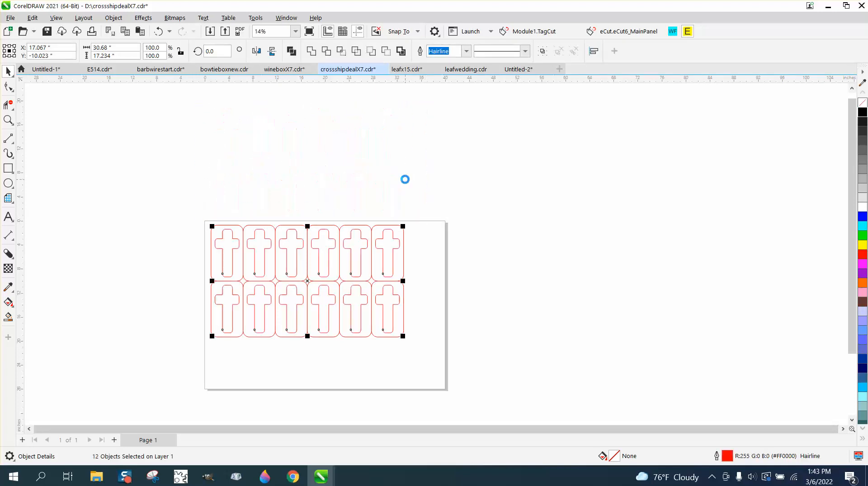
{"action": "left_click", "coordinate": [321, 194]}
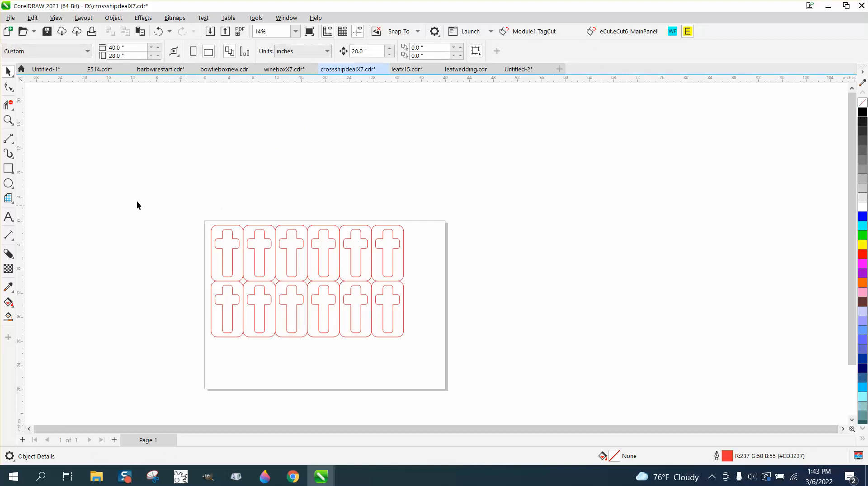
- Examine the red tag grid with its crosses up close and in relation to the whole page
{"action": "left_click", "coordinate": [8, 120]}
{"action": "left_click_drag", "start_coordinate": [206, 219], "coordinate": [447, 349]}
{"action": "left_click", "coordinate": [9, 71]}
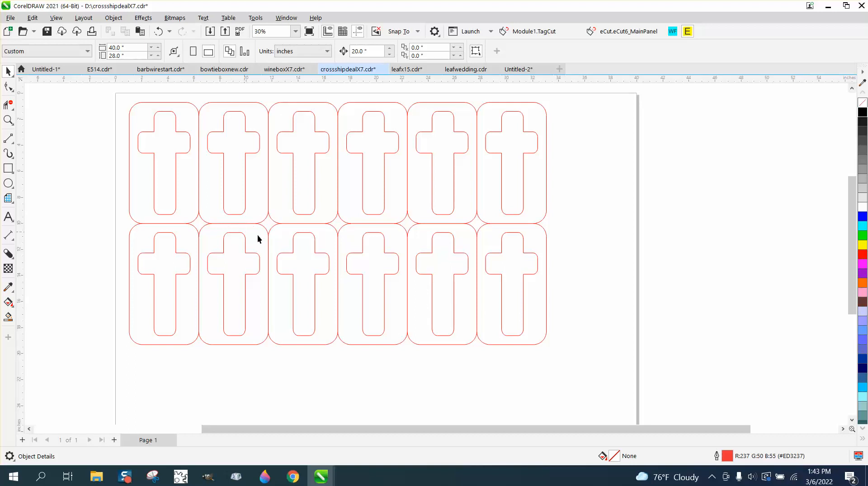
{"action": "scroll", "coordinate": [257, 239], "scroll_direction": "down", "scroll_amount": 1}
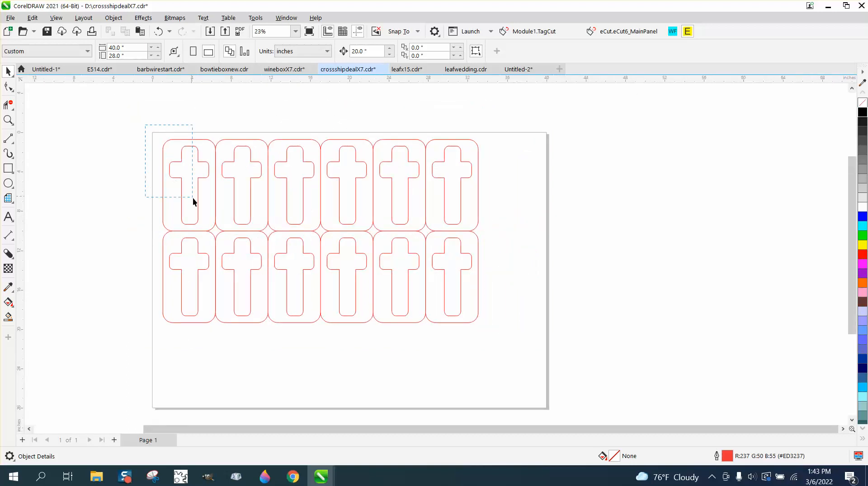
{"action": "left_click_drag", "start_coordinate": [201, 209], "coordinate": [202, 207]}
{"action": "scroll", "coordinate": [233, 214], "scroll_direction": "down", "scroll_amount": 1}
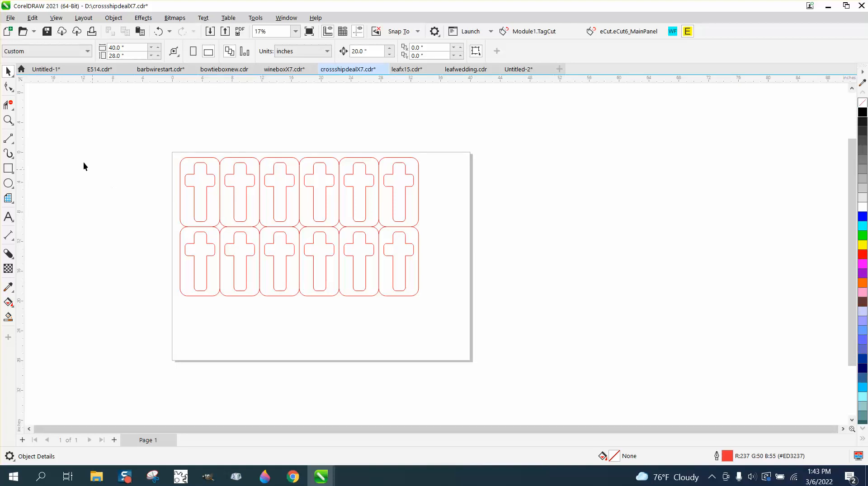
{"action": "left_click", "coordinate": [9, 120]}
{"action": "left_click_drag", "start_coordinate": [180, 145], "coordinate": [445, 311]}
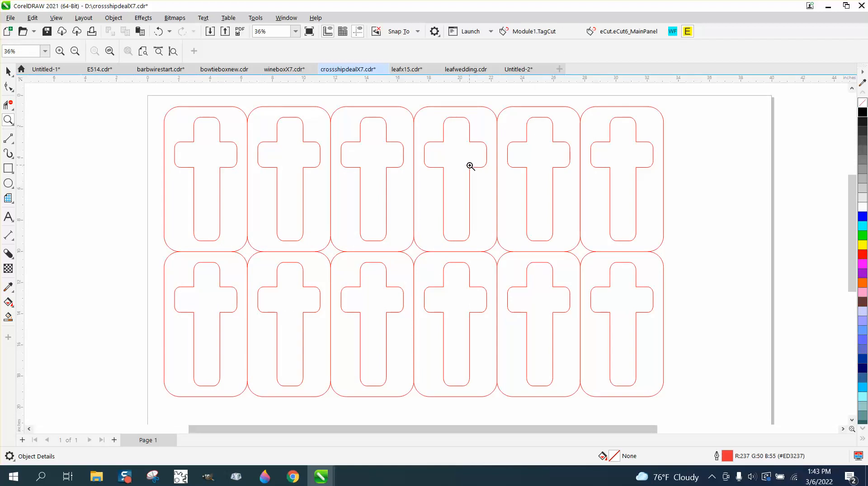
{"action": "scroll", "coordinate": [470, 167], "scroll_direction": "down", "scroll_amount": 2}
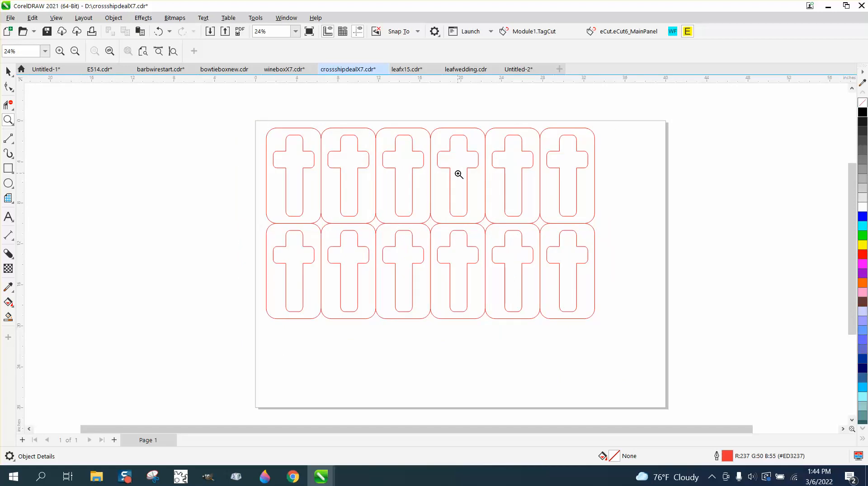
{"action": "scroll", "coordinate": [460, 174], "scroll_direction": "down", "scroll_amount": 1}
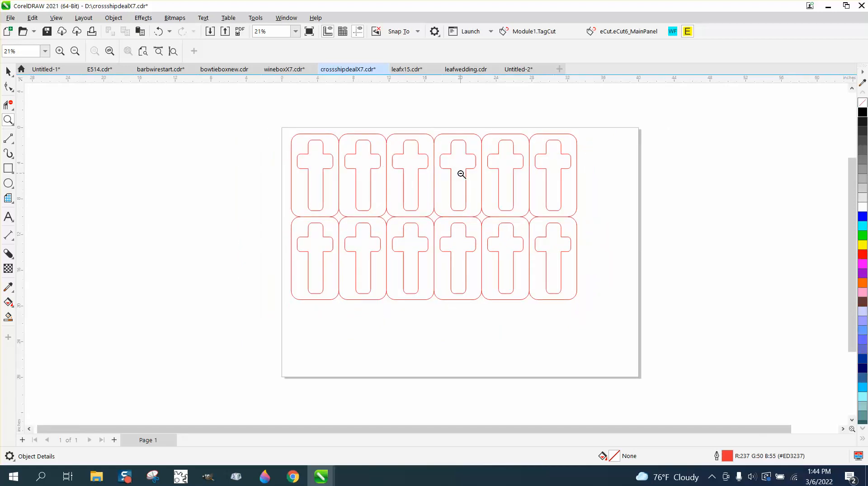